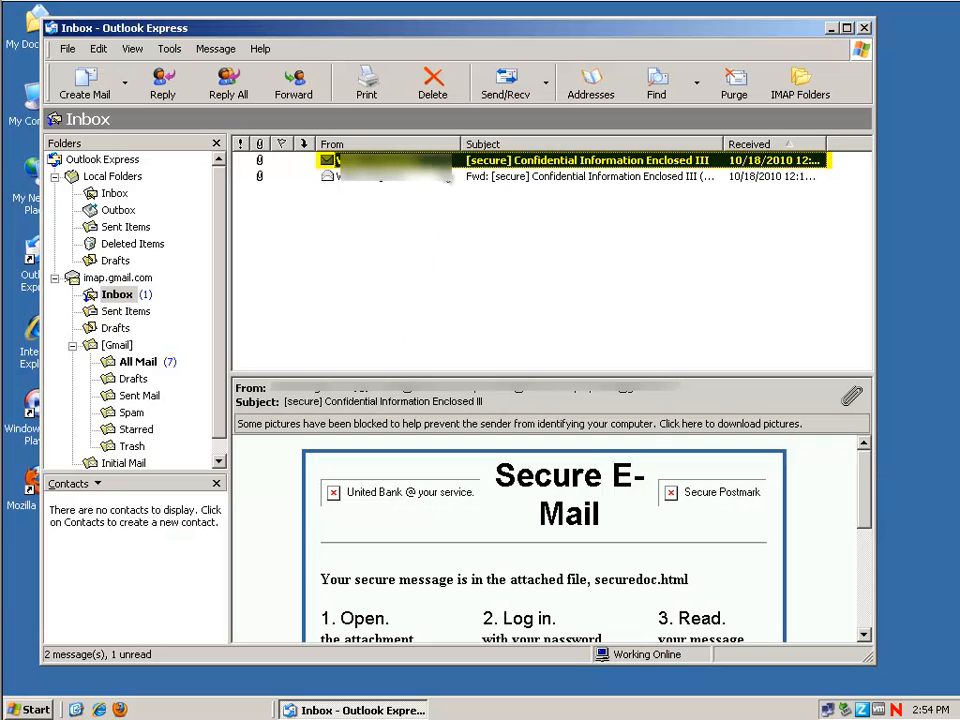
Show the blocked pictures so the United Bank logo and Cisco images appear in the message.
double_click(490, 161)
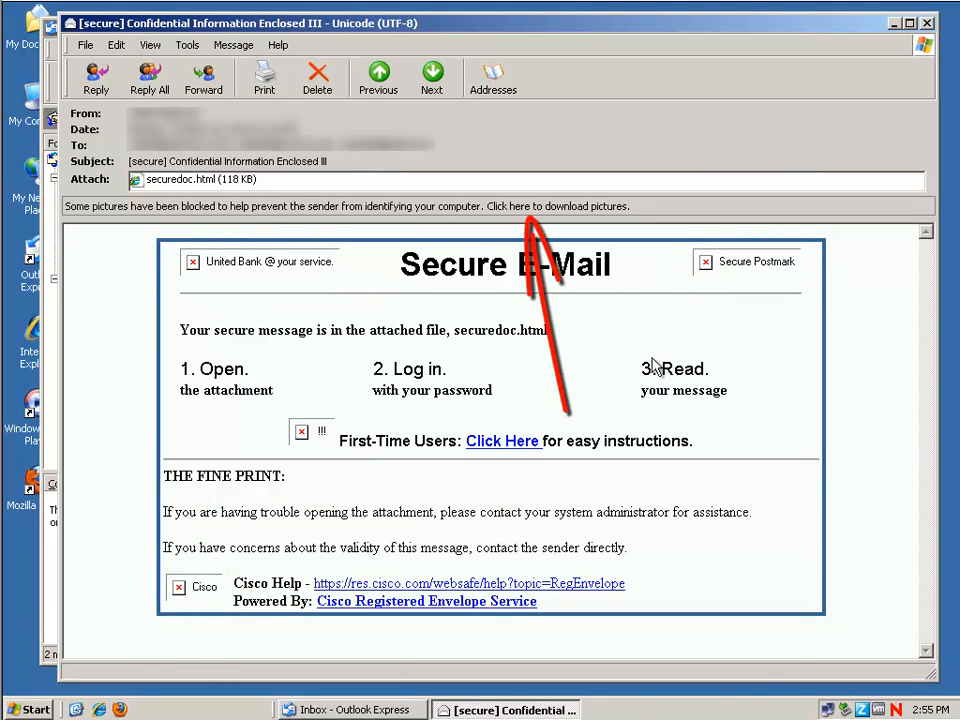
click(560, 206)
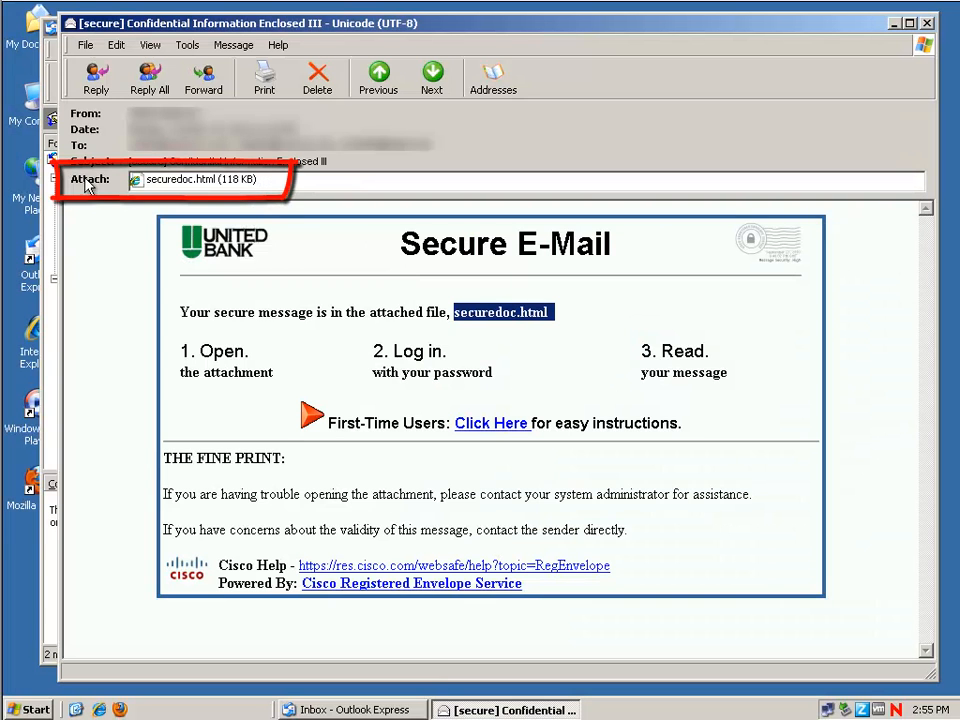
Launch the securedoc.html attachment and confirm opening it in the Mail Attachment dialog.
click(170, 186)
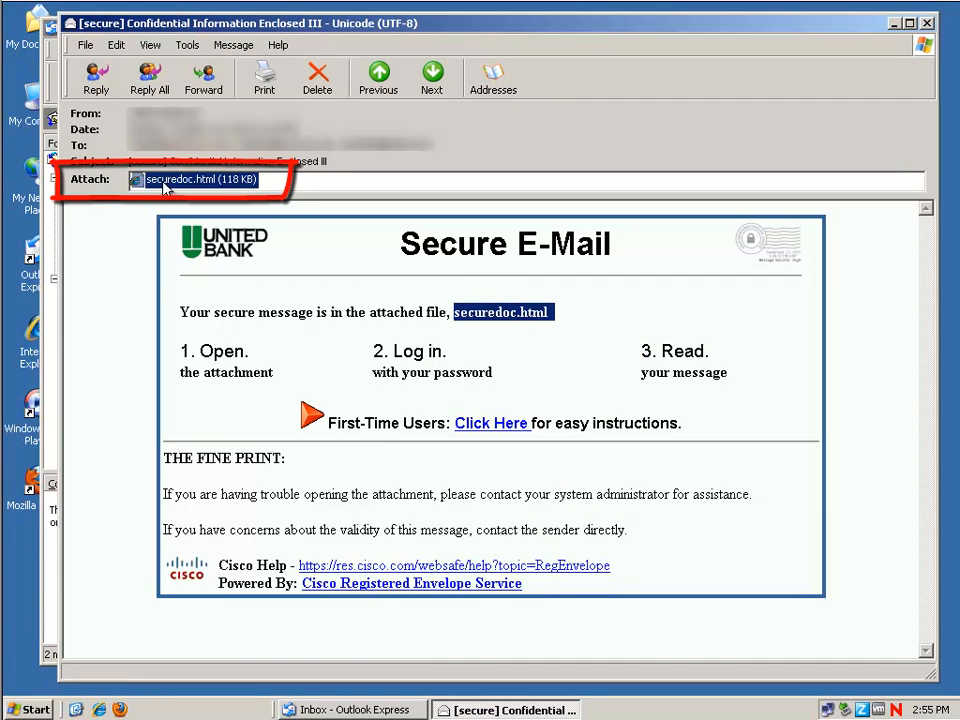
right_click(168, 187)
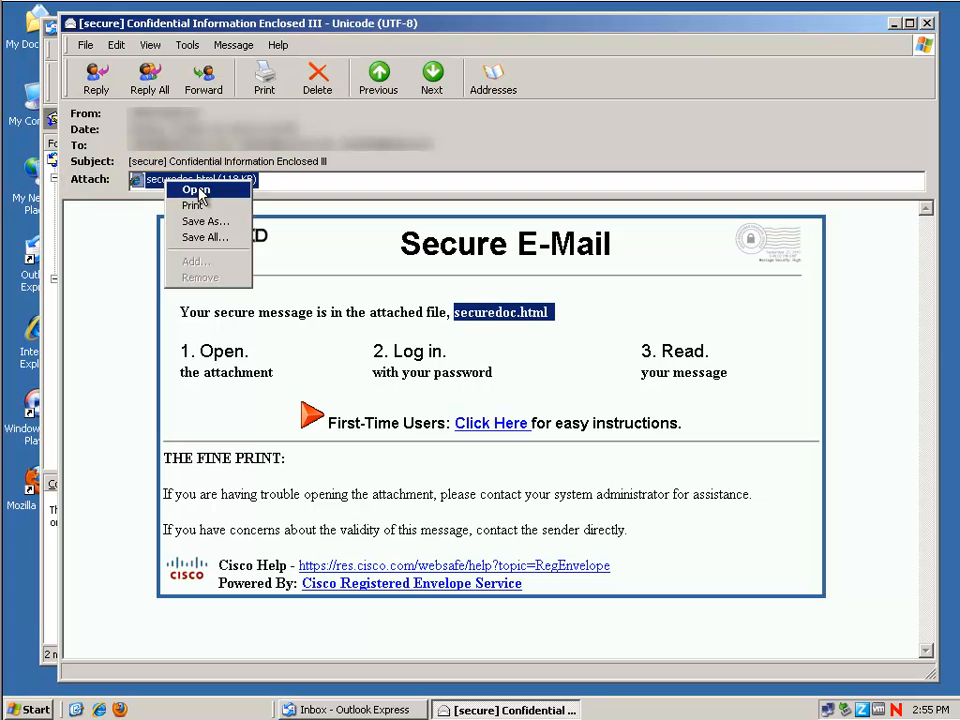
click(196, 190)
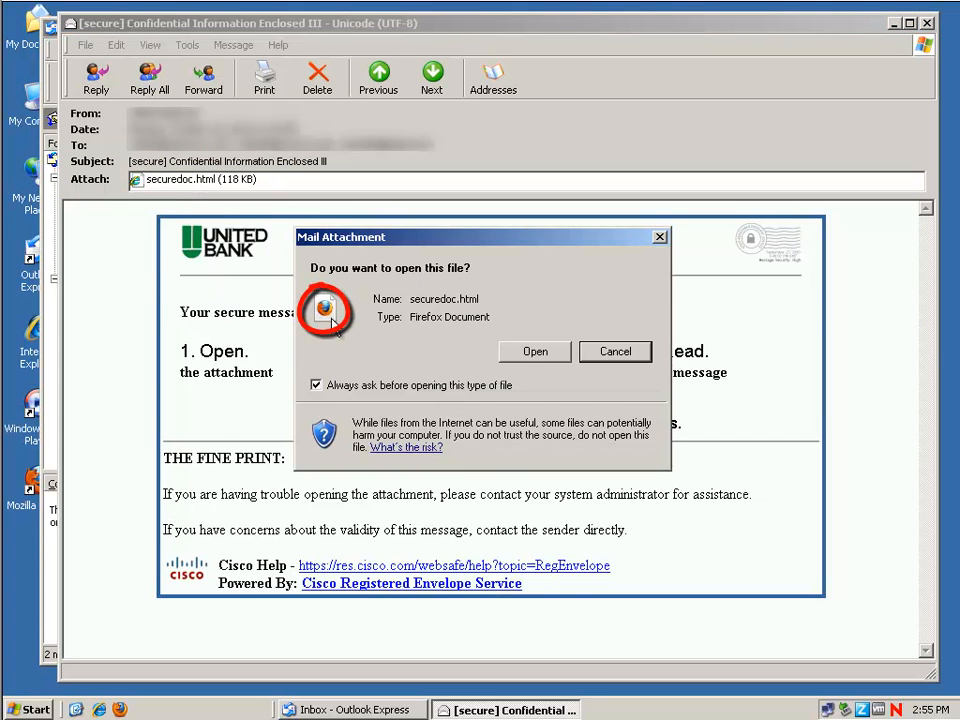
click(536, 356)
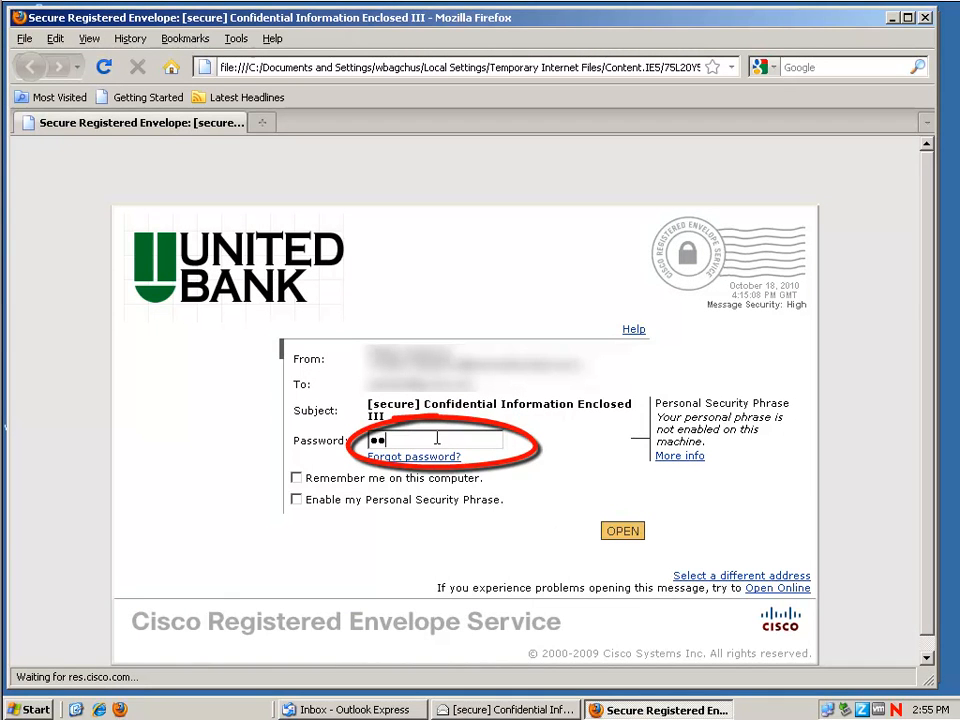
text(***)
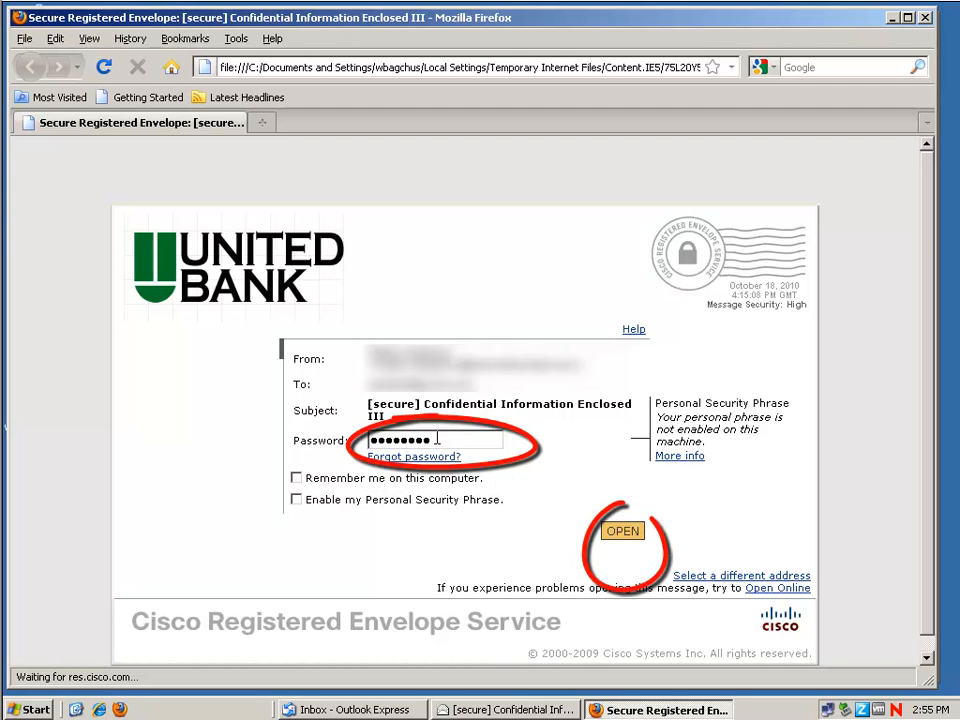
Submit the entered password with OPEN to decrypt the secure envelope.
click(622, 532)
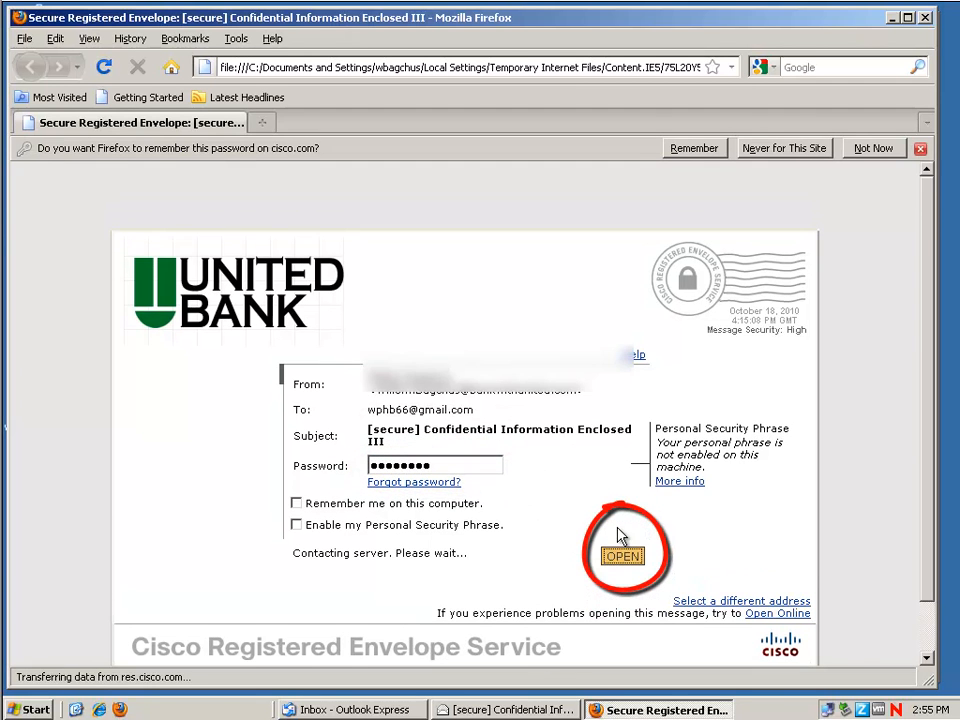